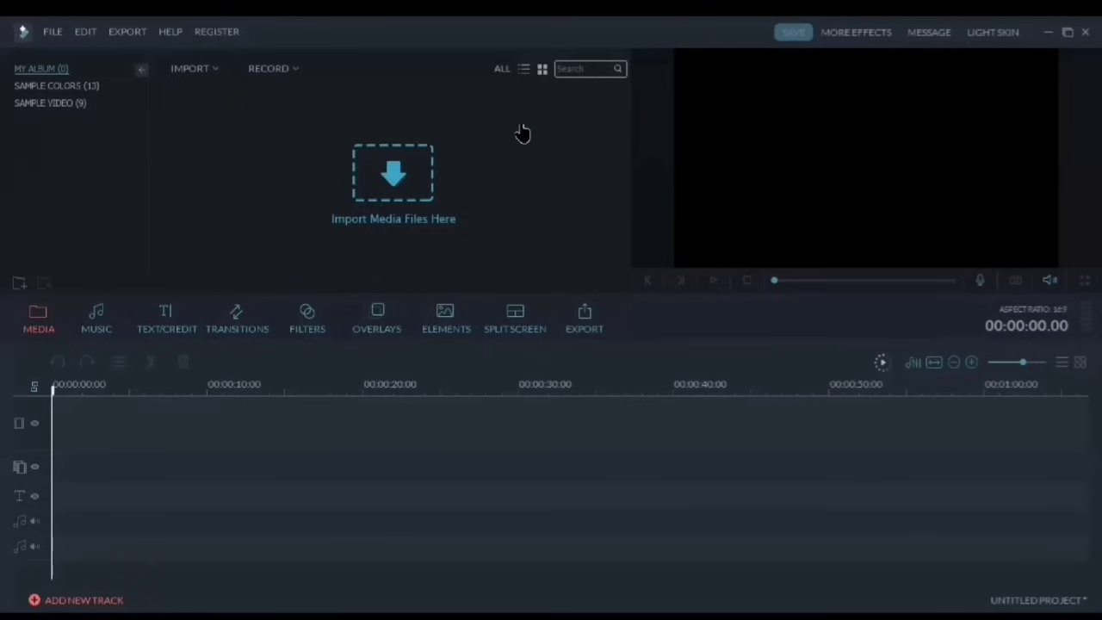
Import all the media files from the SEMINAR VIDEO ELEMENTS folder into the album
click(396, 180)
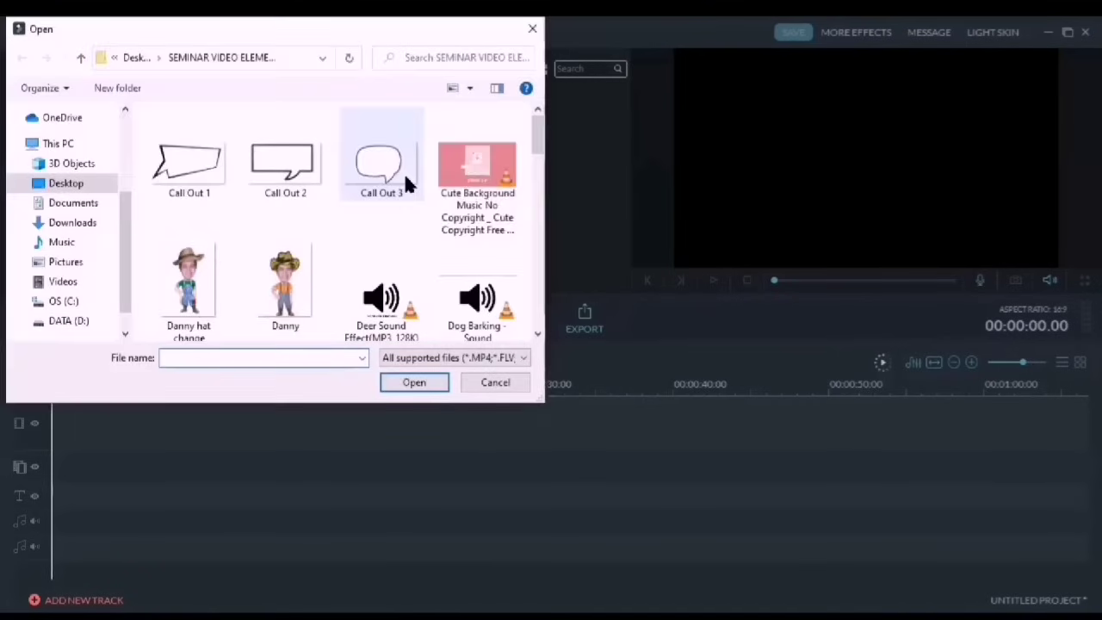
scroll(519, 163, down, 4)
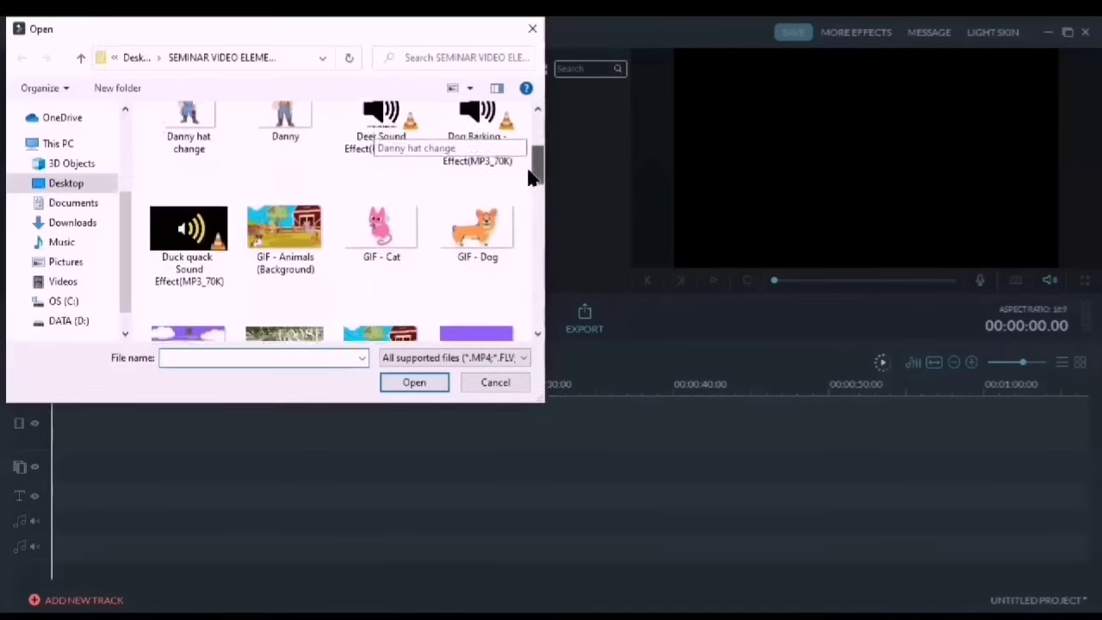
scroll(527, 185, up, 5)
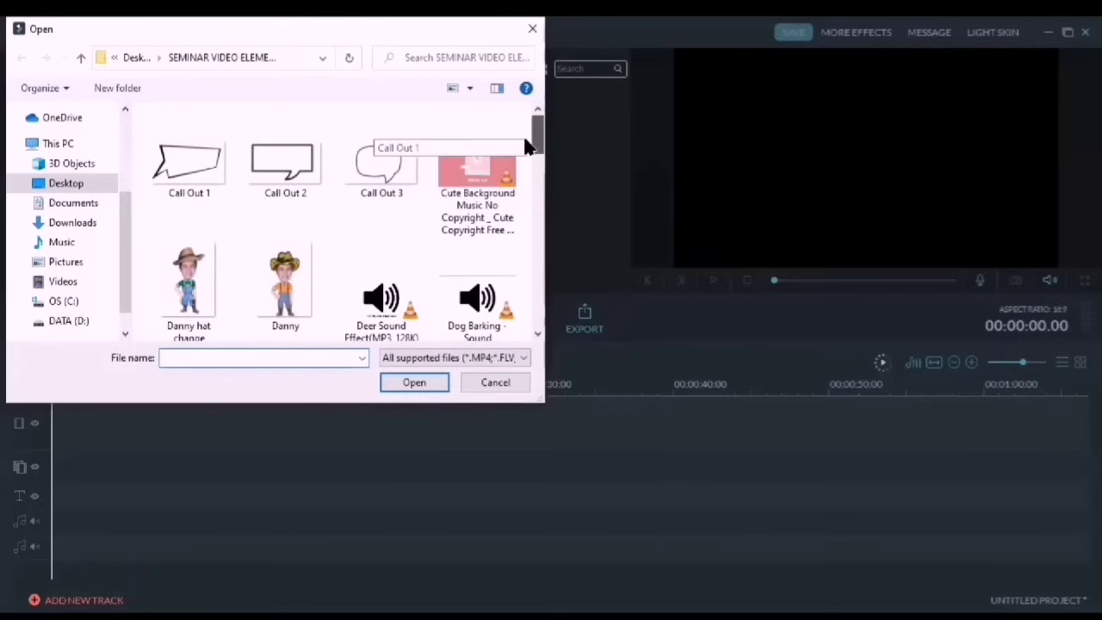
click(191, 159)
key(ctrl+a)
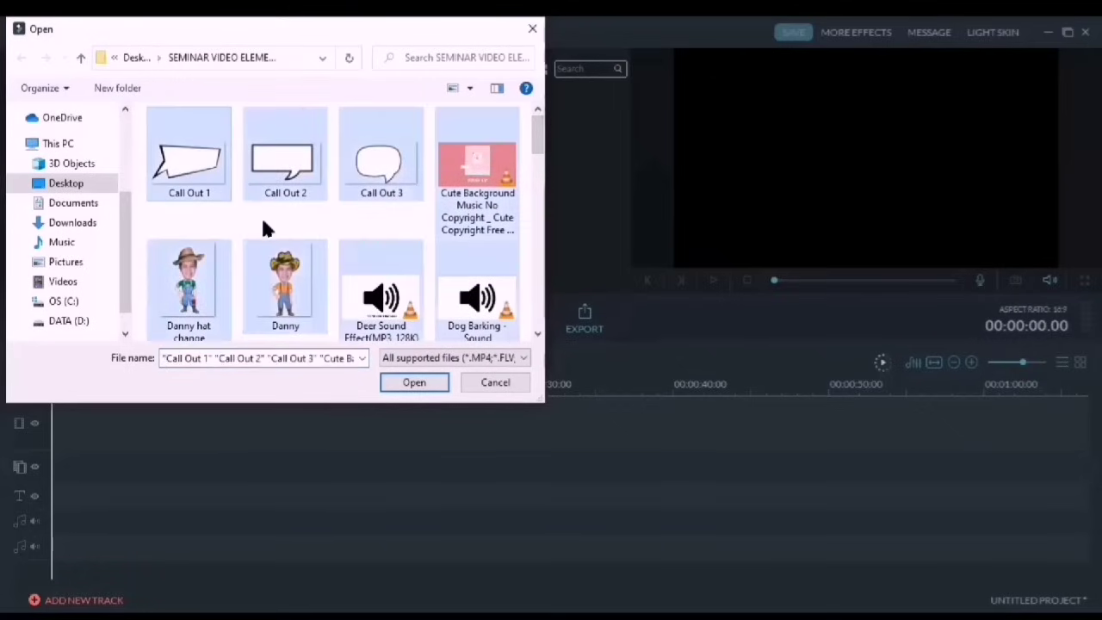
click(418, 387)
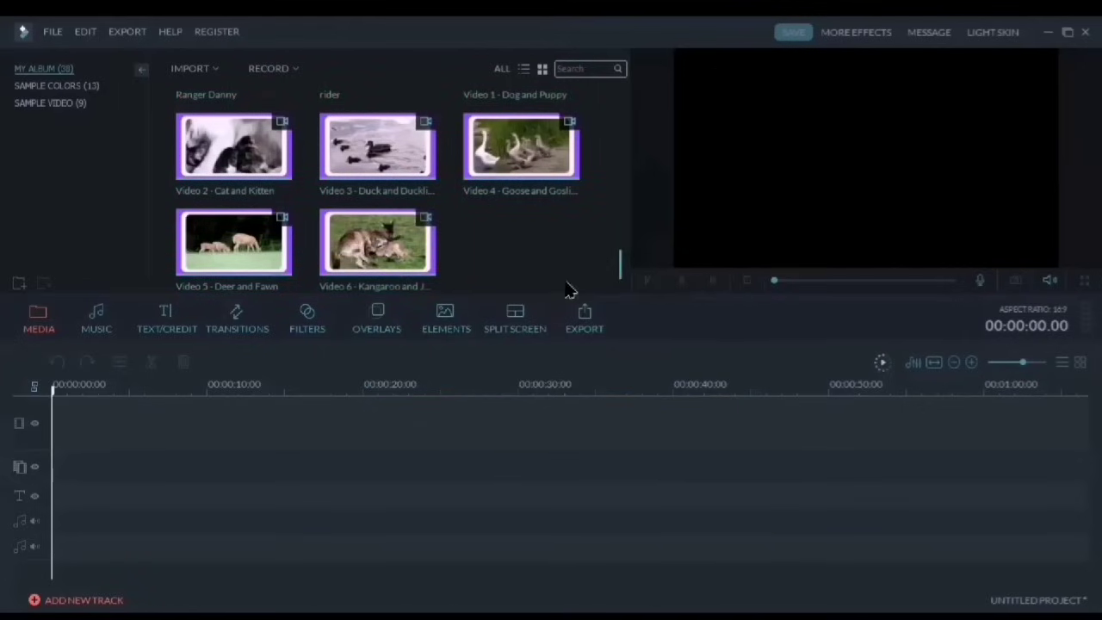
Place the JPEG - 1 Purple image at the start of the main video track and slightly widen the media library
drag(619, 271, 624, 181)
click(233, 177)
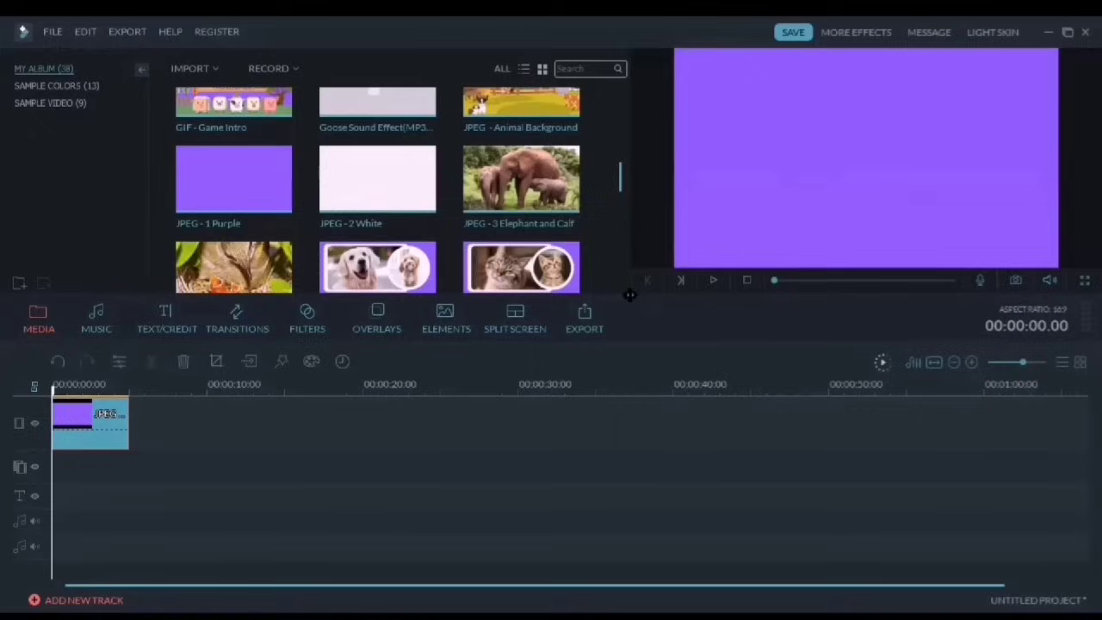
drag(639, 259, 650, 260)
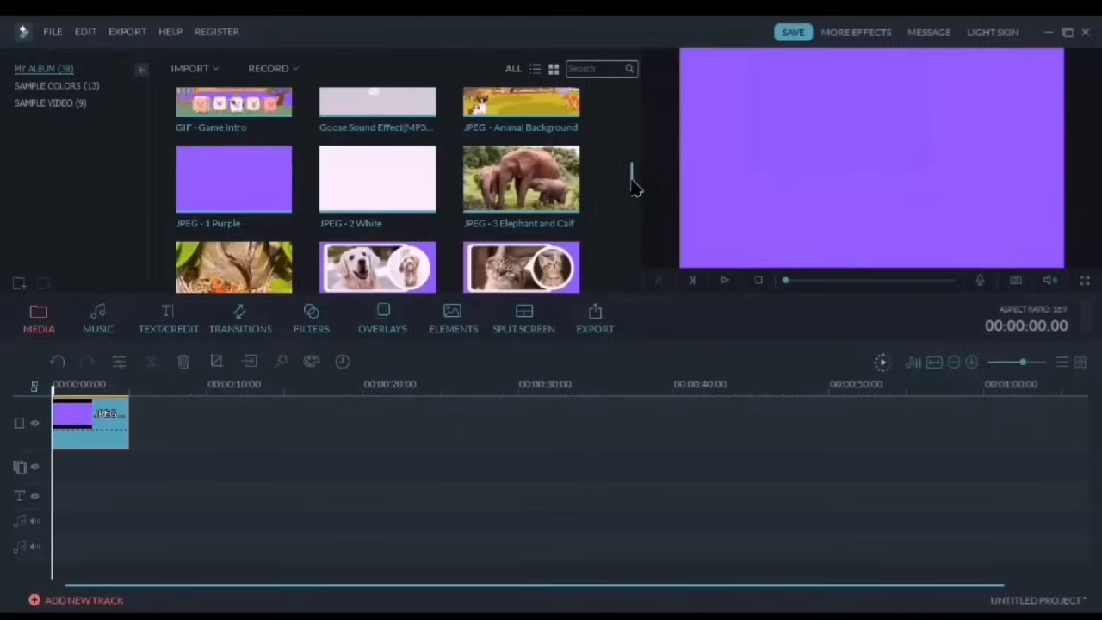
Overlay JPEG - 3 Elephant and Calf at the timeline start and shrink it into the lower-right quarter of the frame
mouse_move(518, 191)
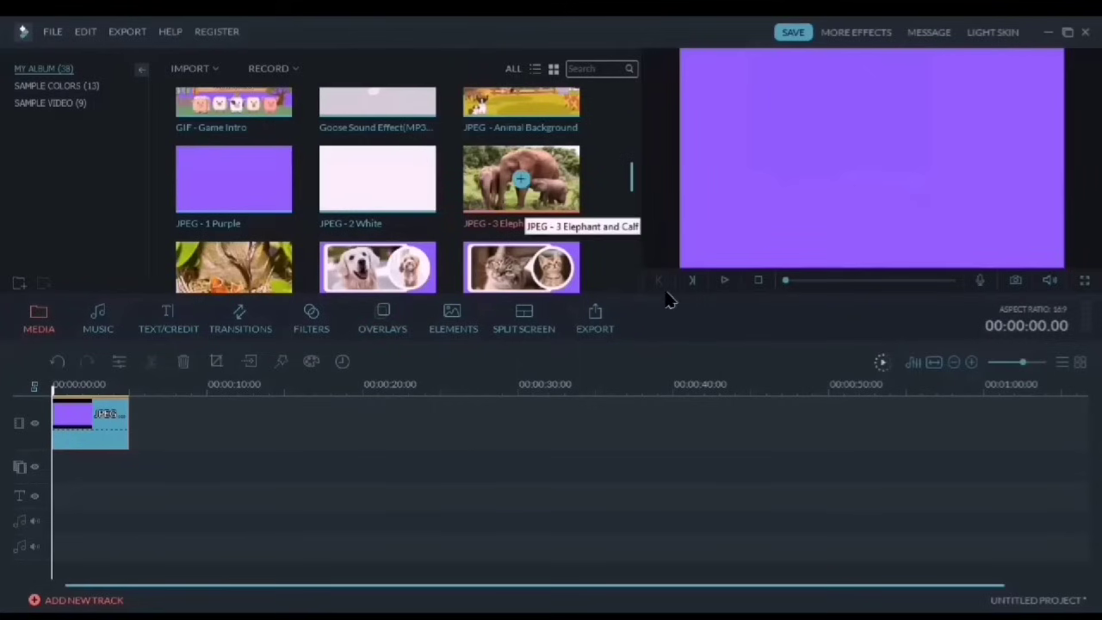
mouse_move(1022, 362)
mouse_down()
mouse_move(1045, 363)
mouse_move(1031, 370)
mouse_up()
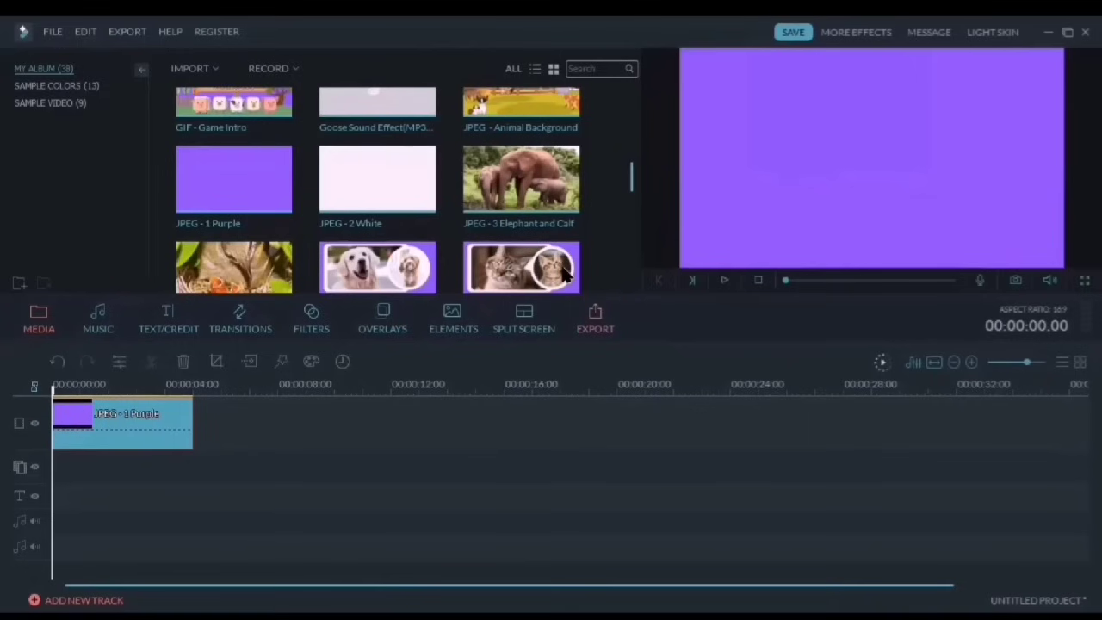
drag(542, 189, 108, 478)
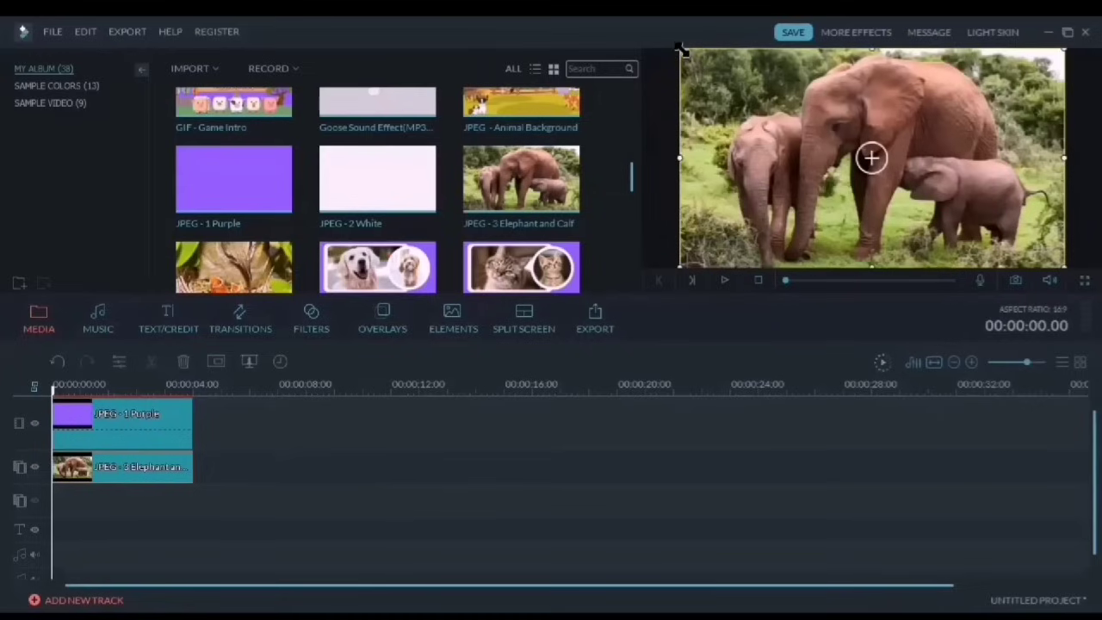
drag(680, 49, 860, 152)
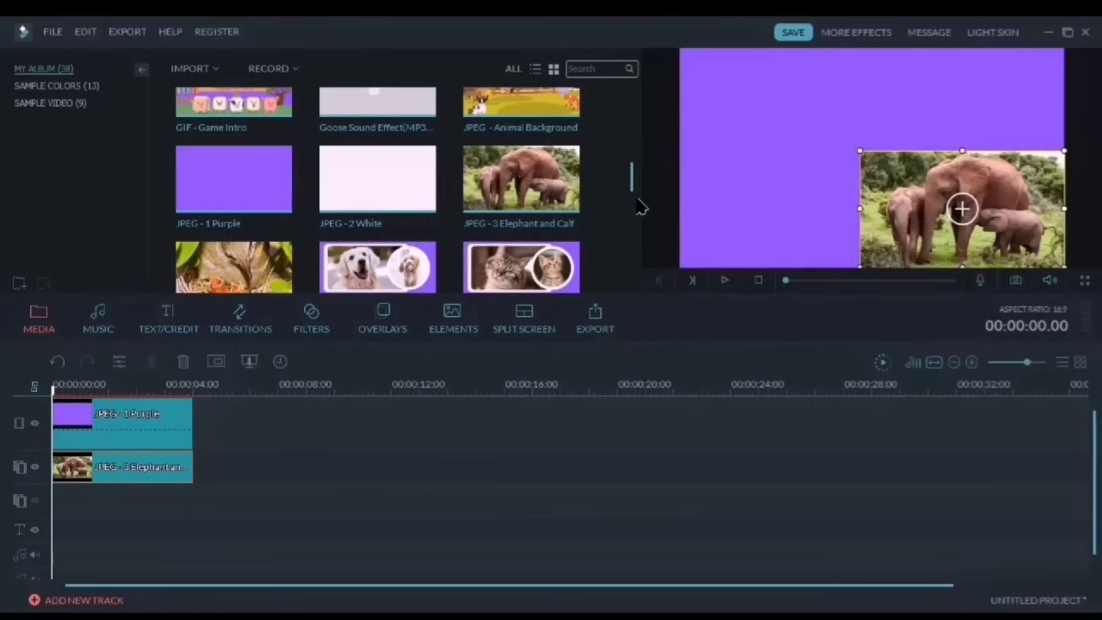
Overlay JPEG - 4 Bird and Nestlings on the next track and shrink it into the upper-left quarter of the frame
scroll(637, 194, down, 1)
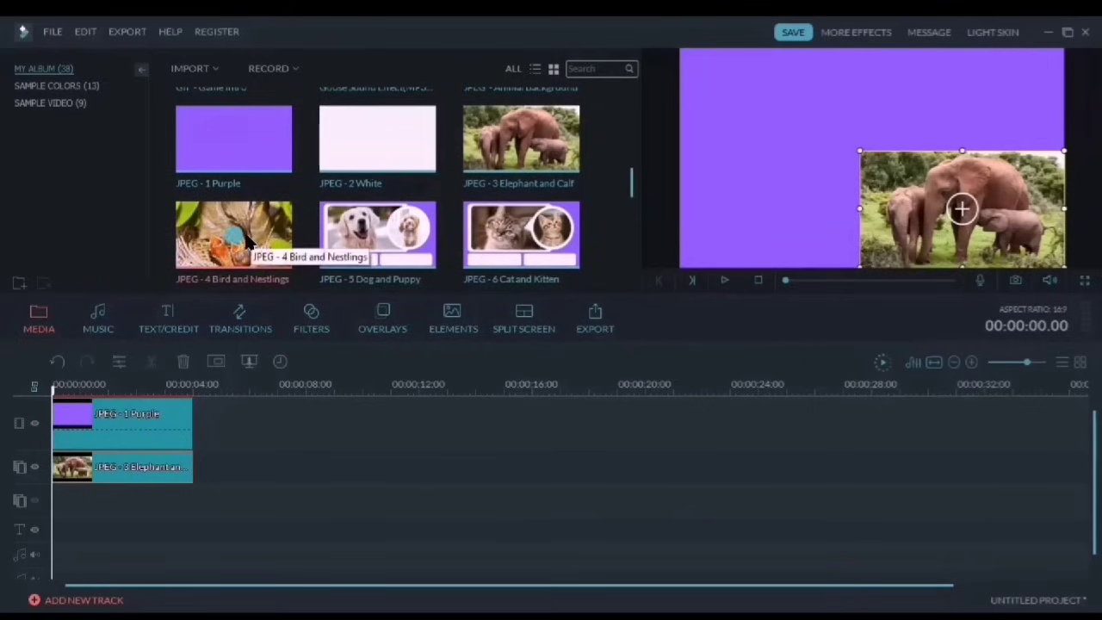
drag(237, 344, 54, 523)
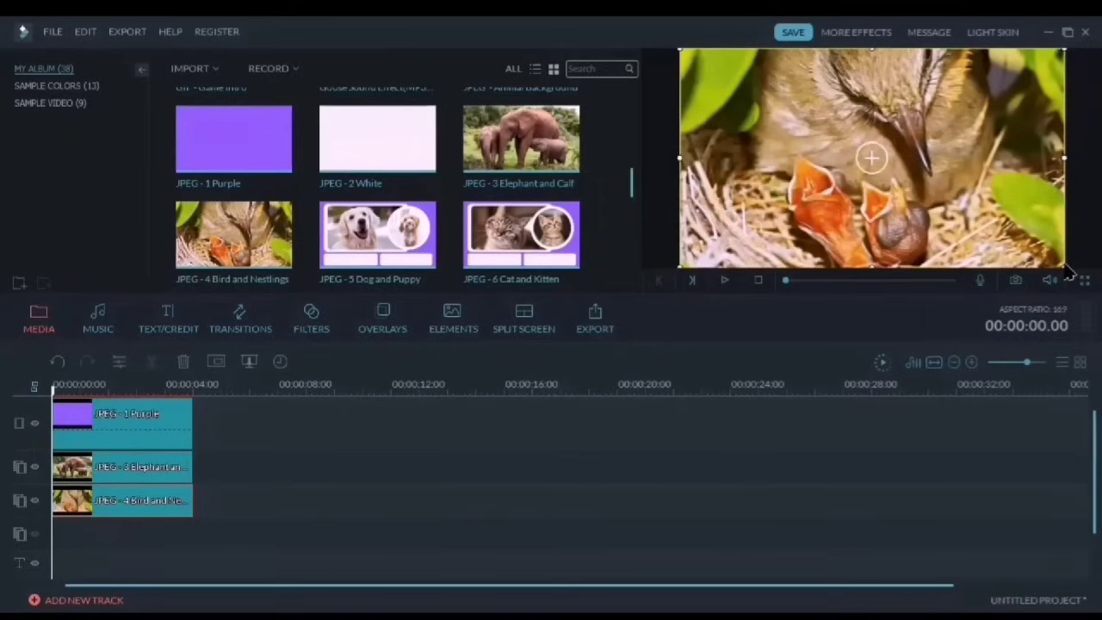
drag(1064, 268, 868, 162)
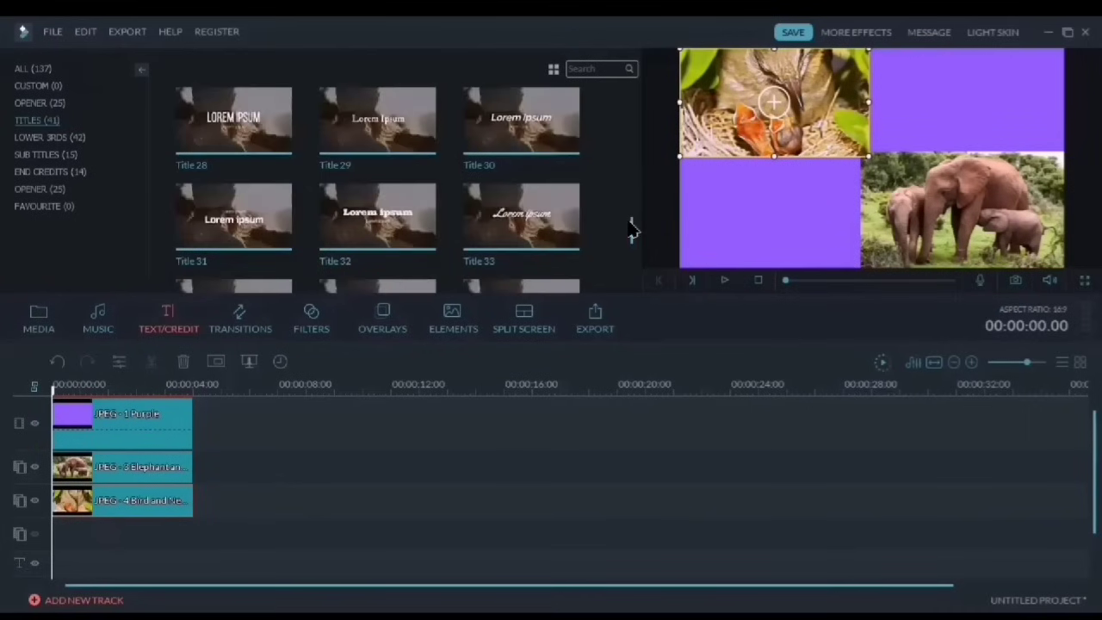
Add the Title 11 preset to the text track at the timeline start and play back its animation
drag(632, 230, 635, 143)
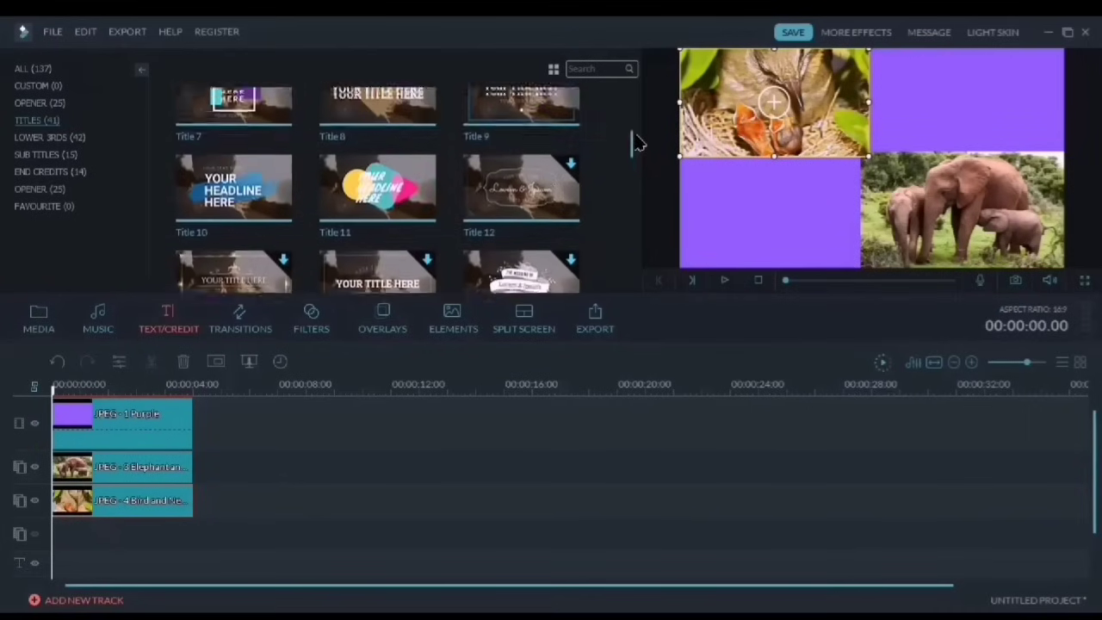
click(379, 194)
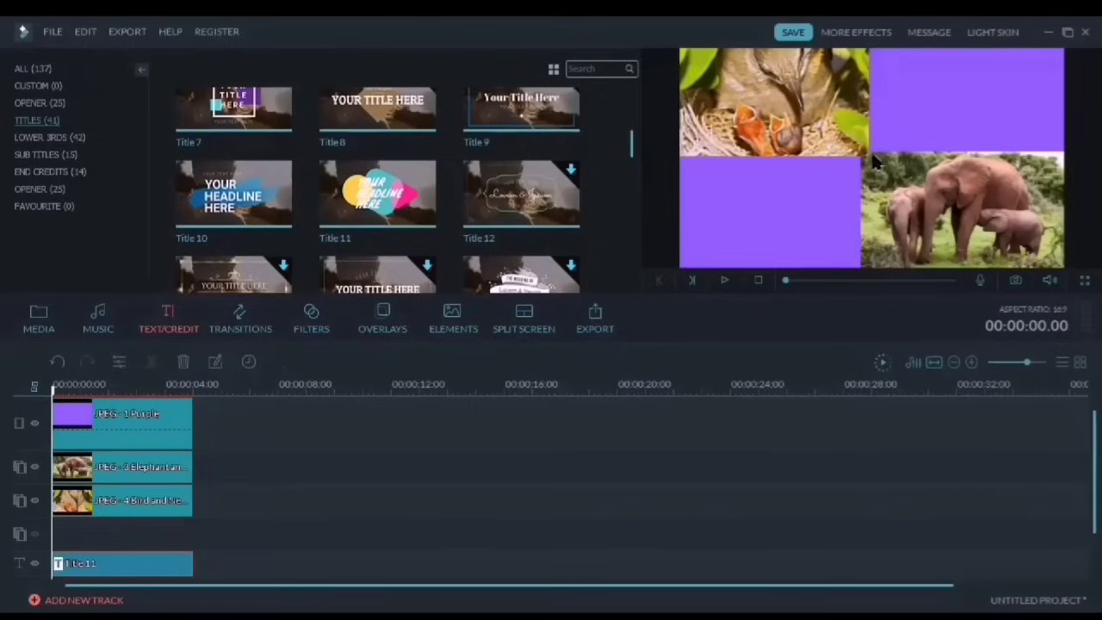
click(725, 282)
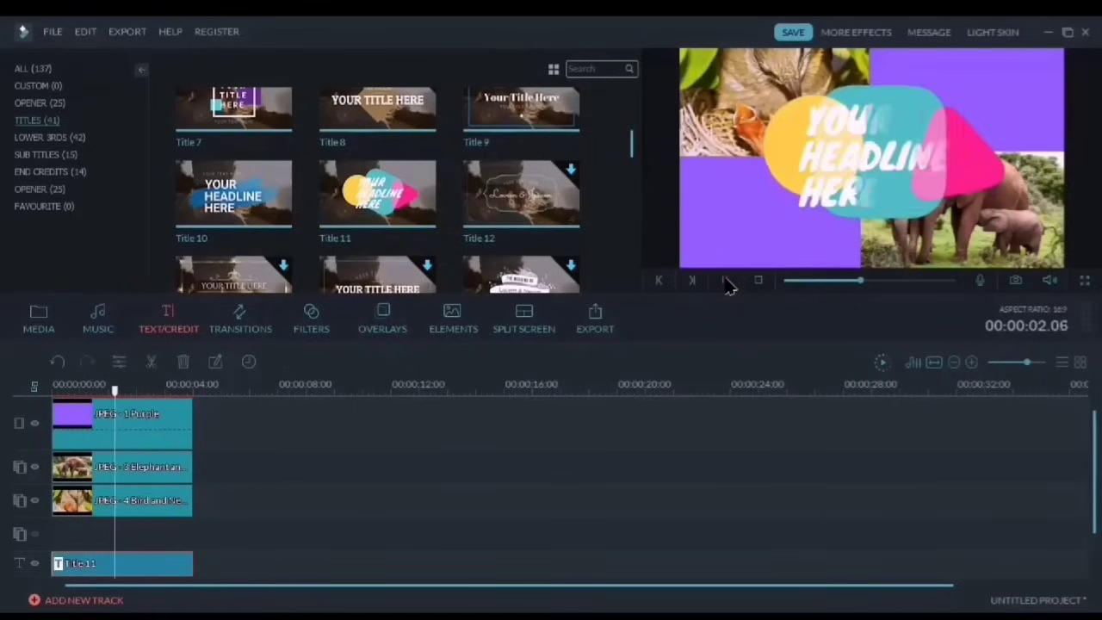
click(726, 281)
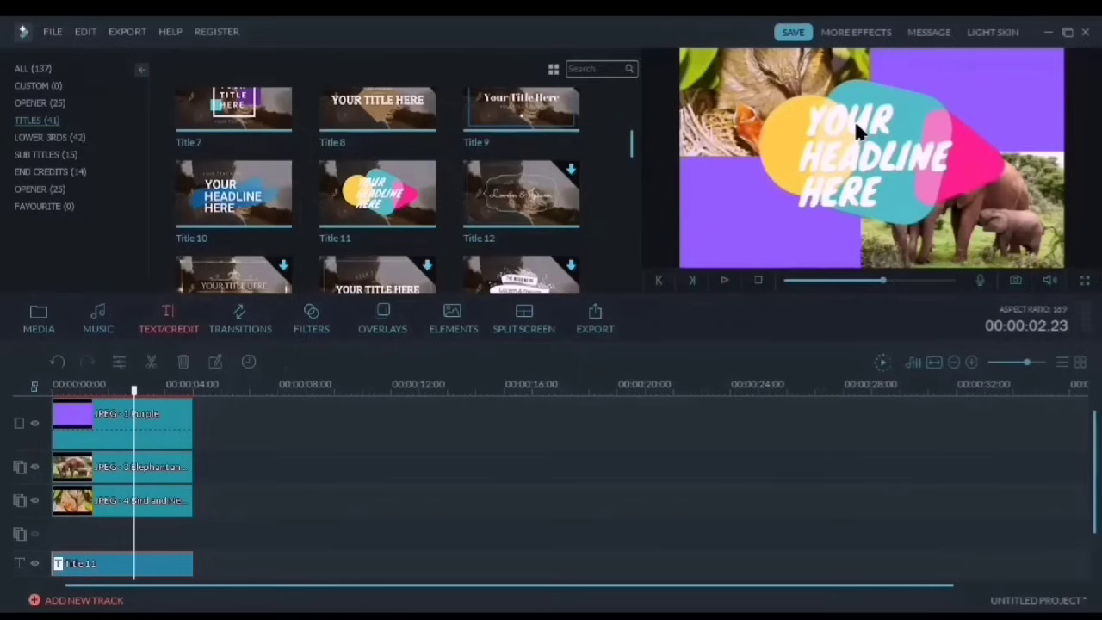
Replace the "YOUR" line of the Title 11 clip with "Science 3" and colour it black
double_click(158, 561)
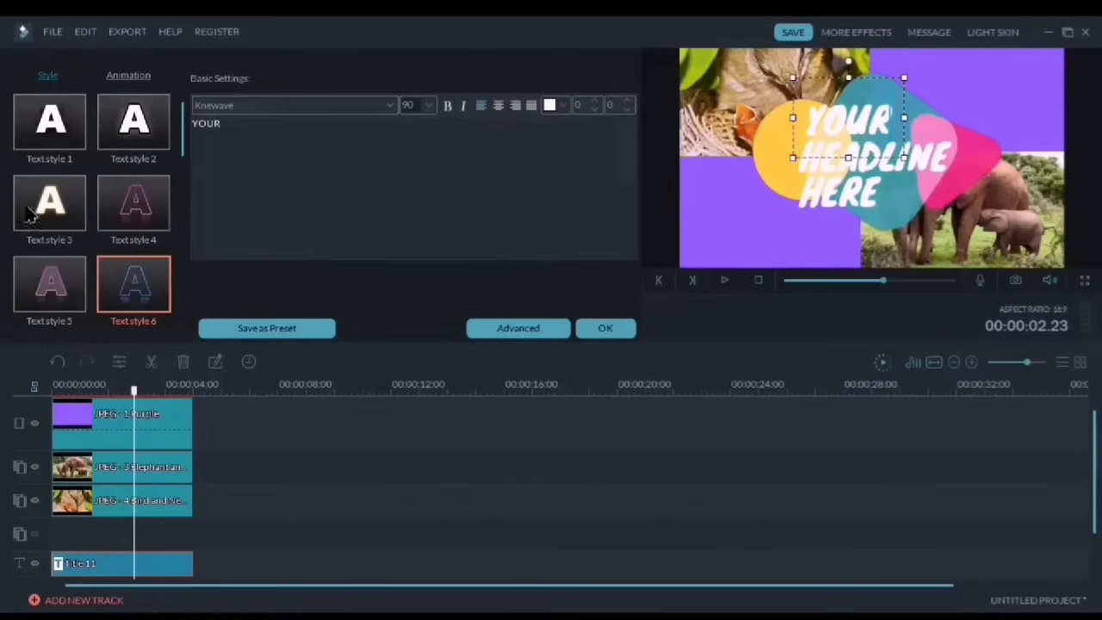
drag(236, 123, 163, 126)
key(BackSpace)
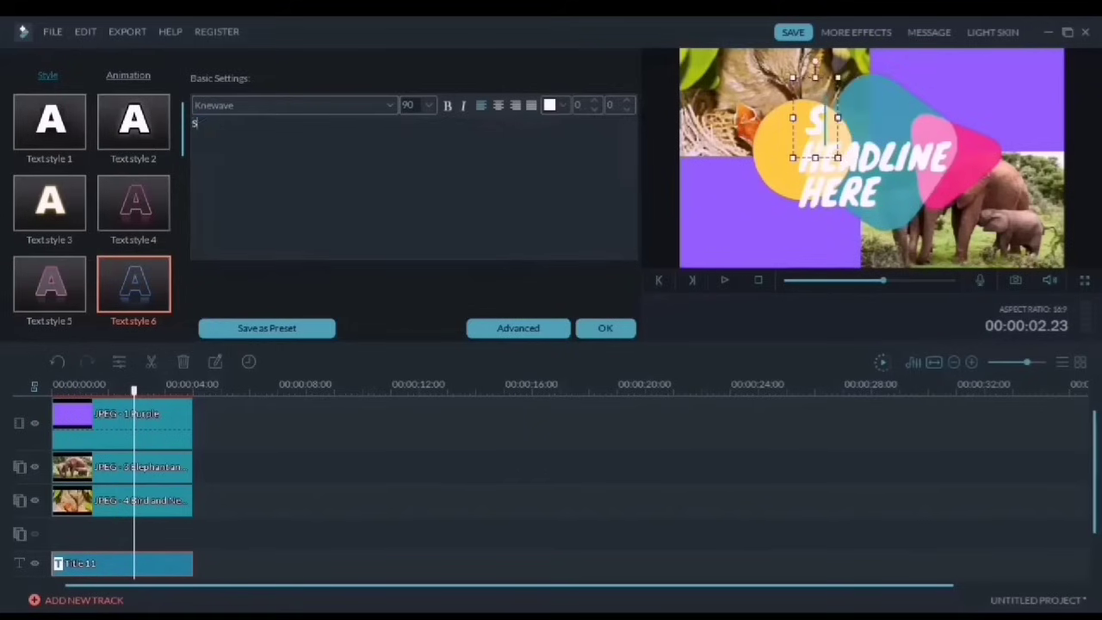
text(Science)
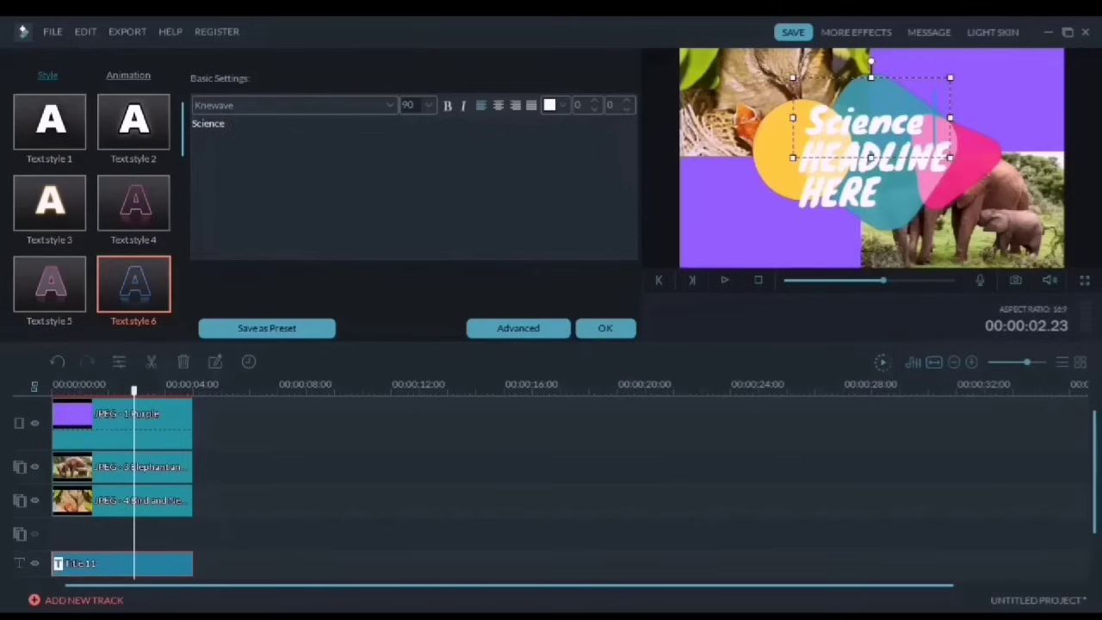
text( 3)
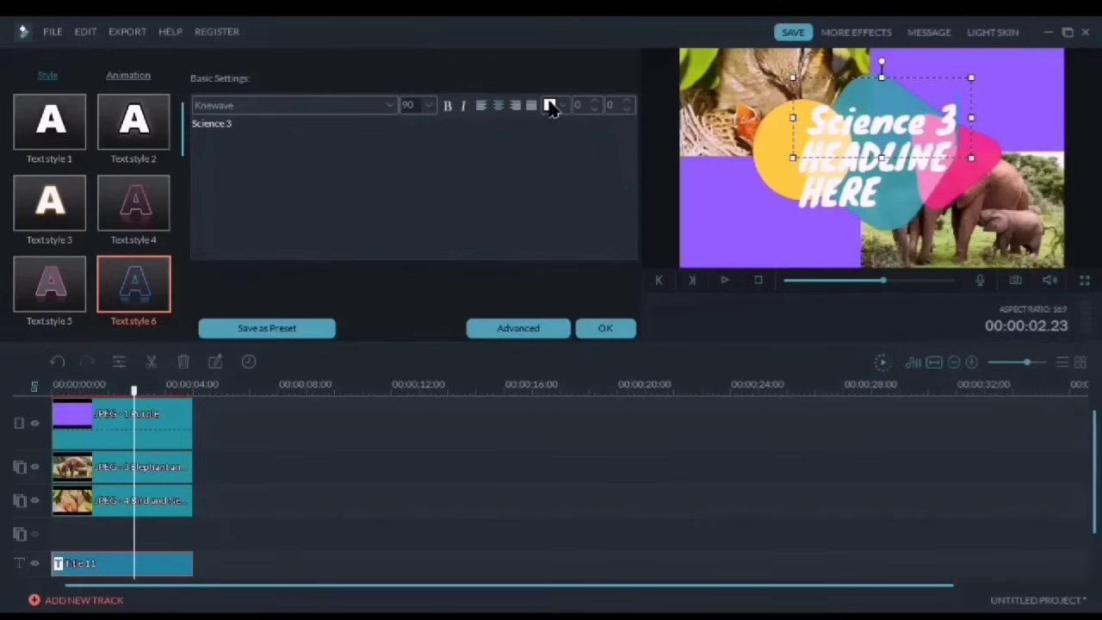
click(551, 104)
click(550, 122)
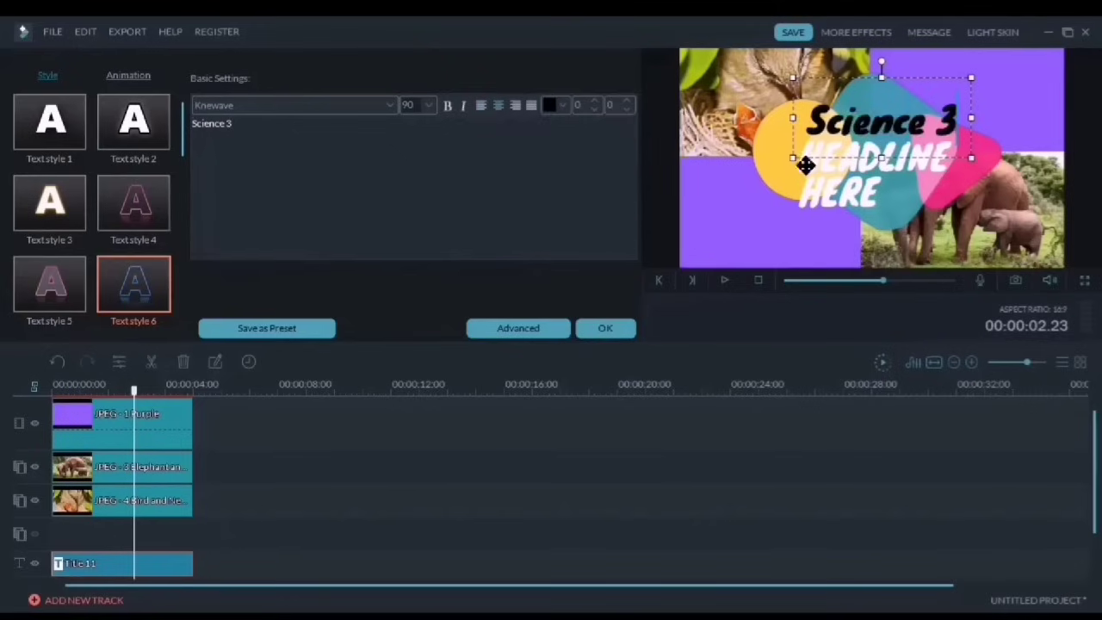
Replace the title's "HEADLINE" line with "Parent and Baby" and colour it black
click(848, 177)
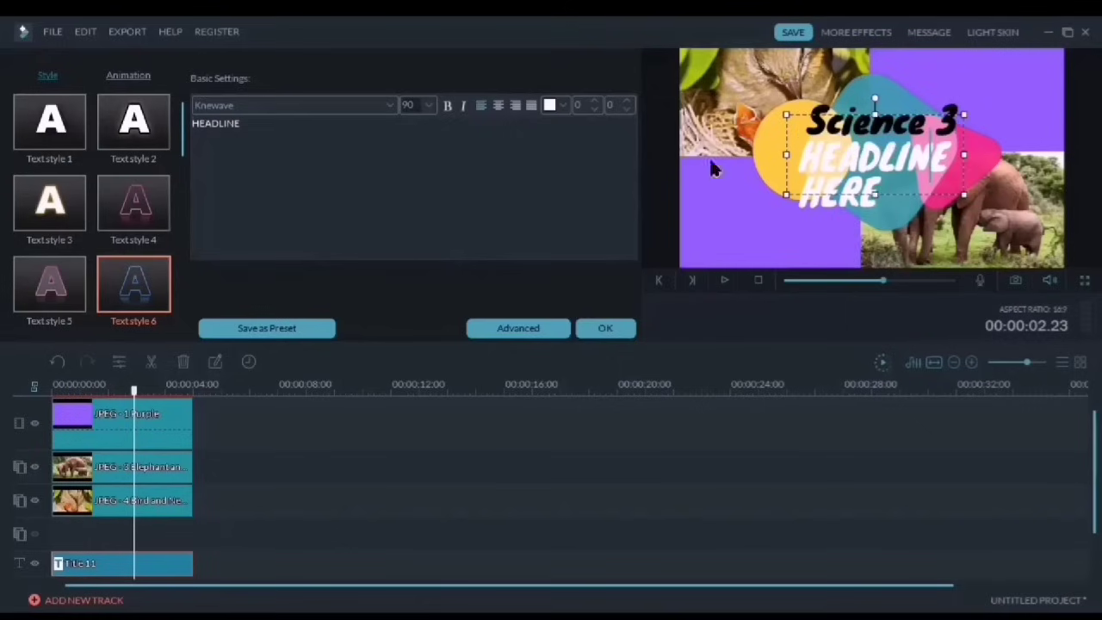
drag(322, 144, 129, 153)
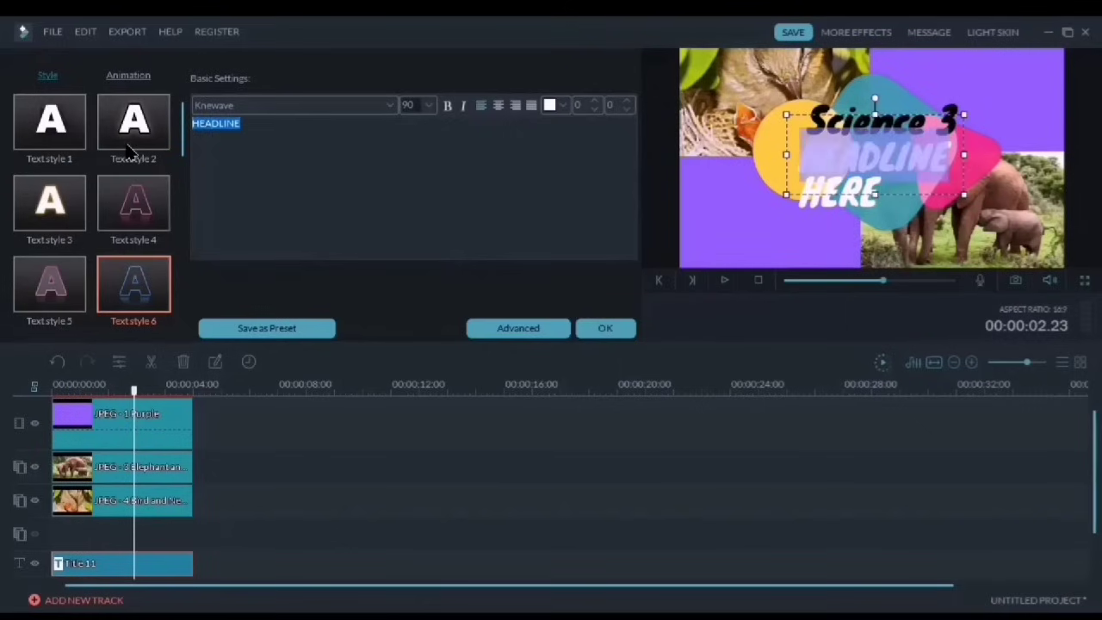
text(Parents)
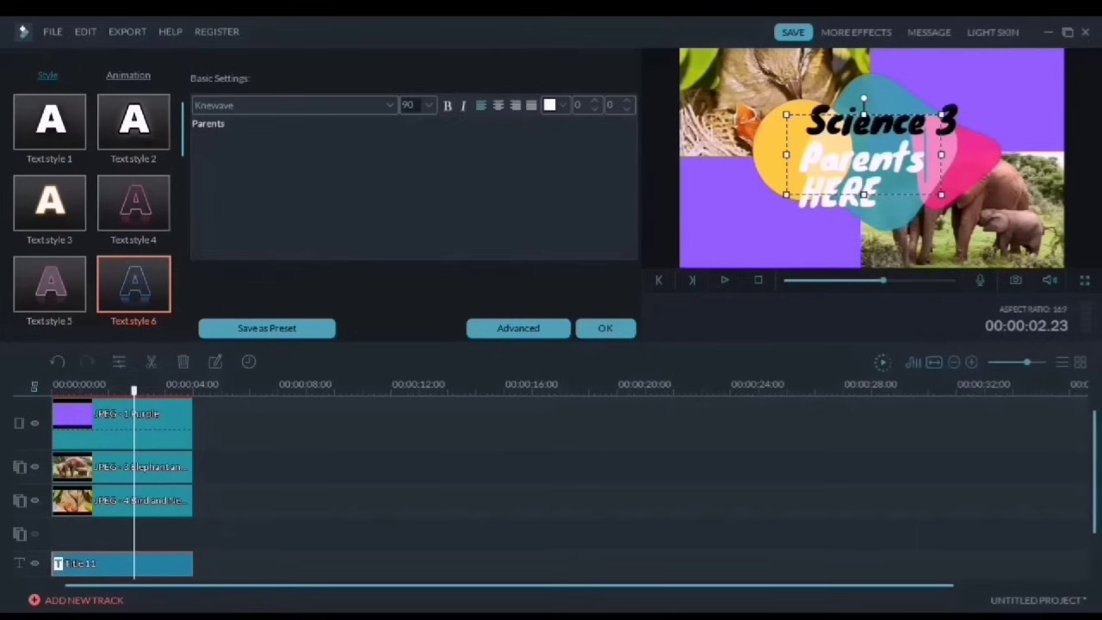
text( and Baby)
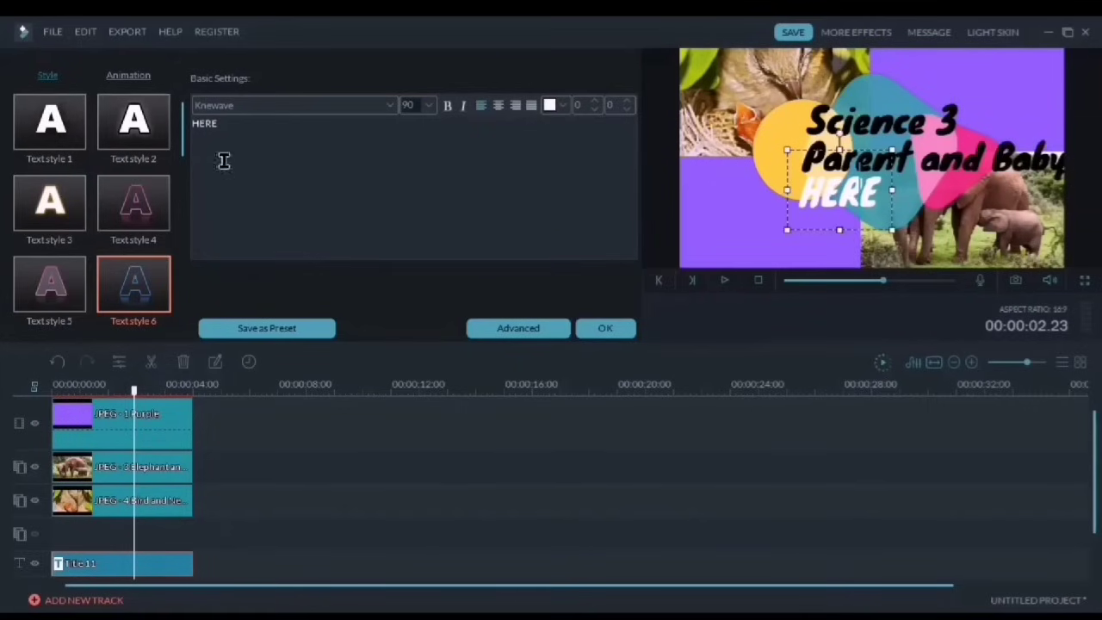
Replace the title's "HERE" line with "Animals" and colour it black
double_click(200, 123)
text(Animals)
click(556, 104)
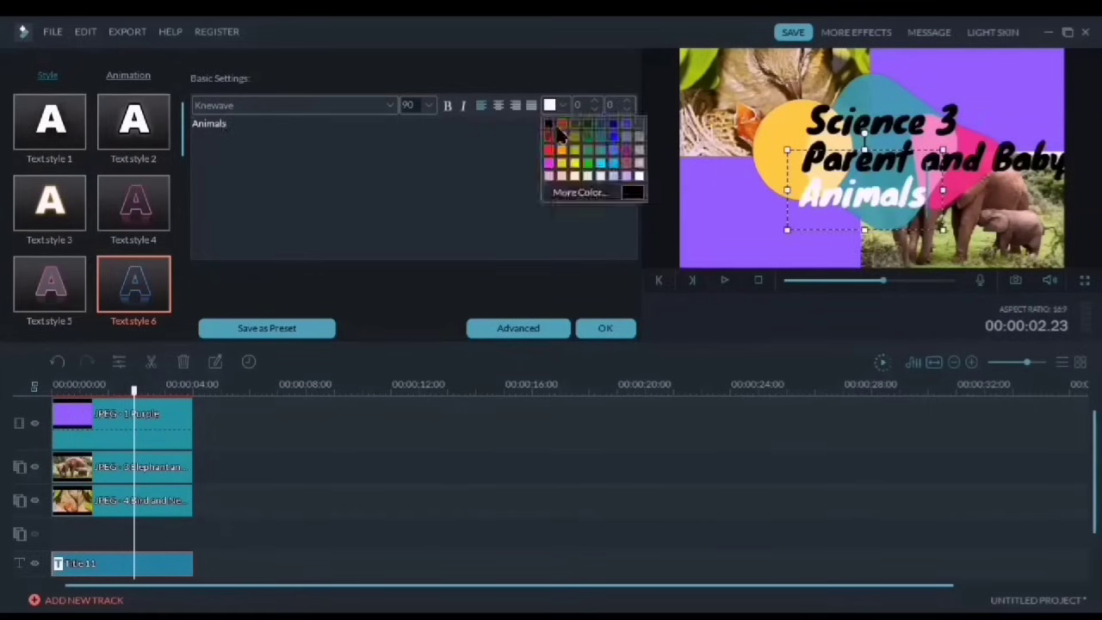
click(551, 116)
Recolour the "Science 3" line white and apply the title edits
click(890, 105)
click(889, 105)
click(556, 104)
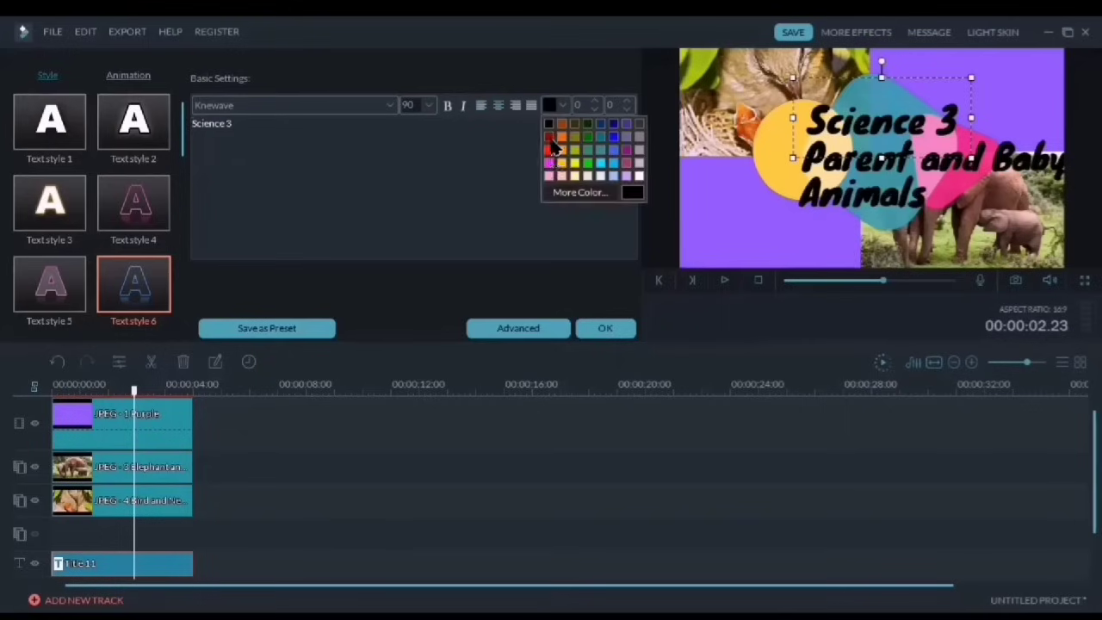
click(617, 143)
click(555, 104)
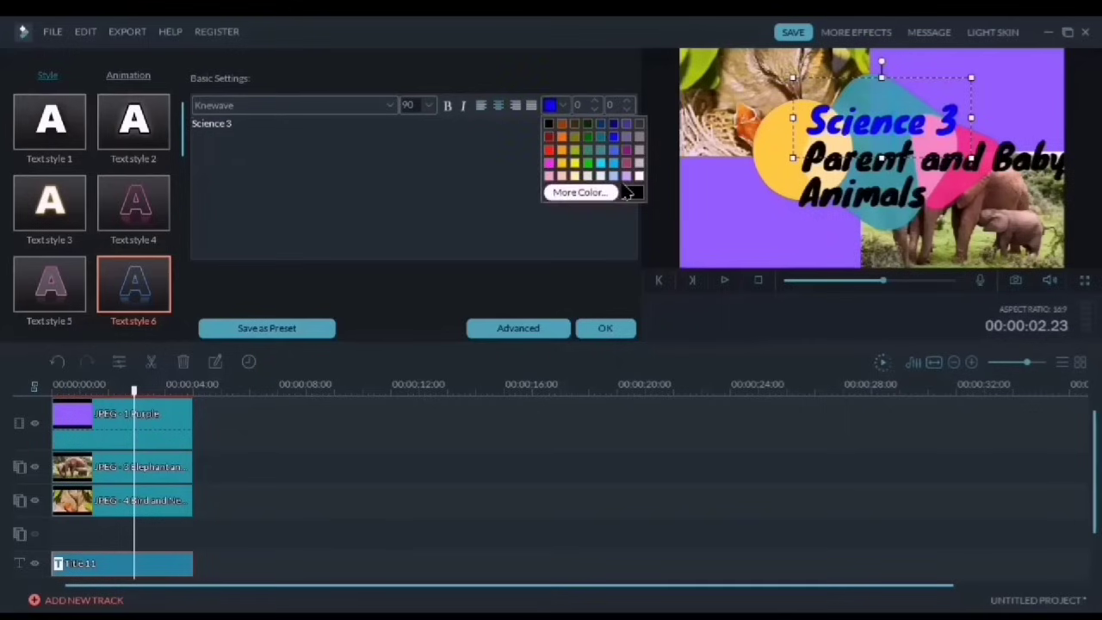
click(639, 175)
click(602, 329)
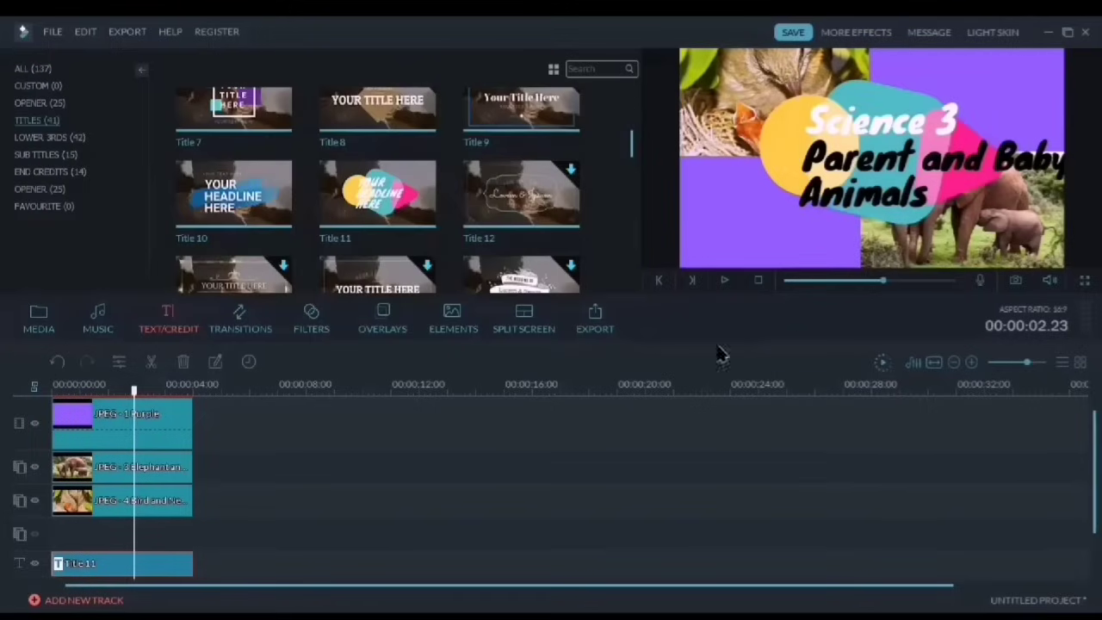
Return to the timeline start, reopen the title, and centre the "Parent and Baby" and "Animals" lines beneath "Science 3"
drag(134, 390, 34, 390)
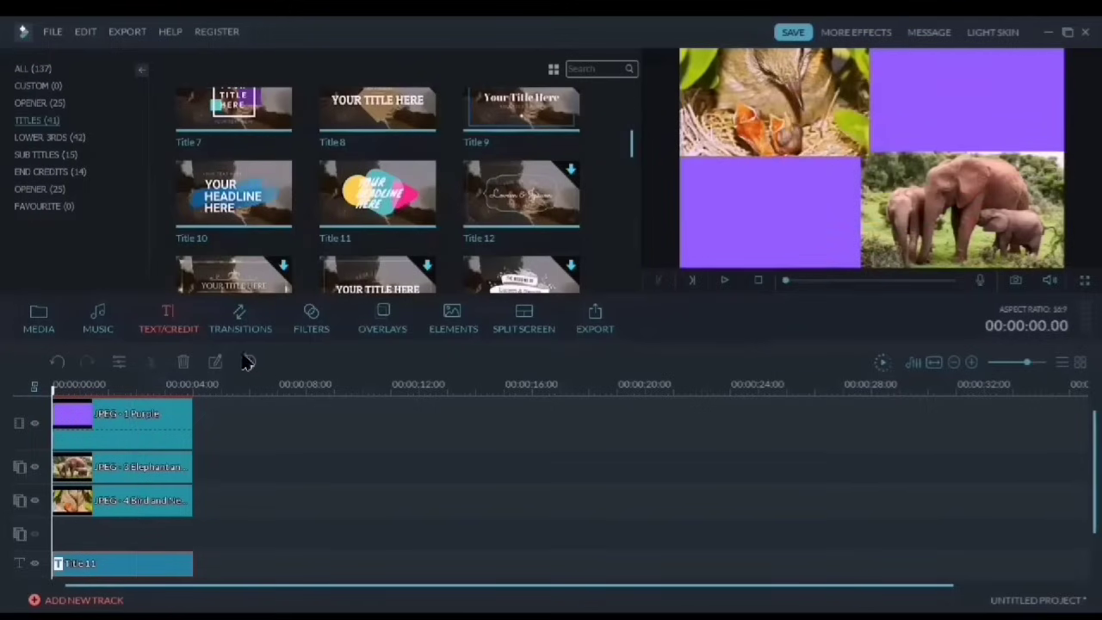
double_click(124, 564)
click(790, 154)
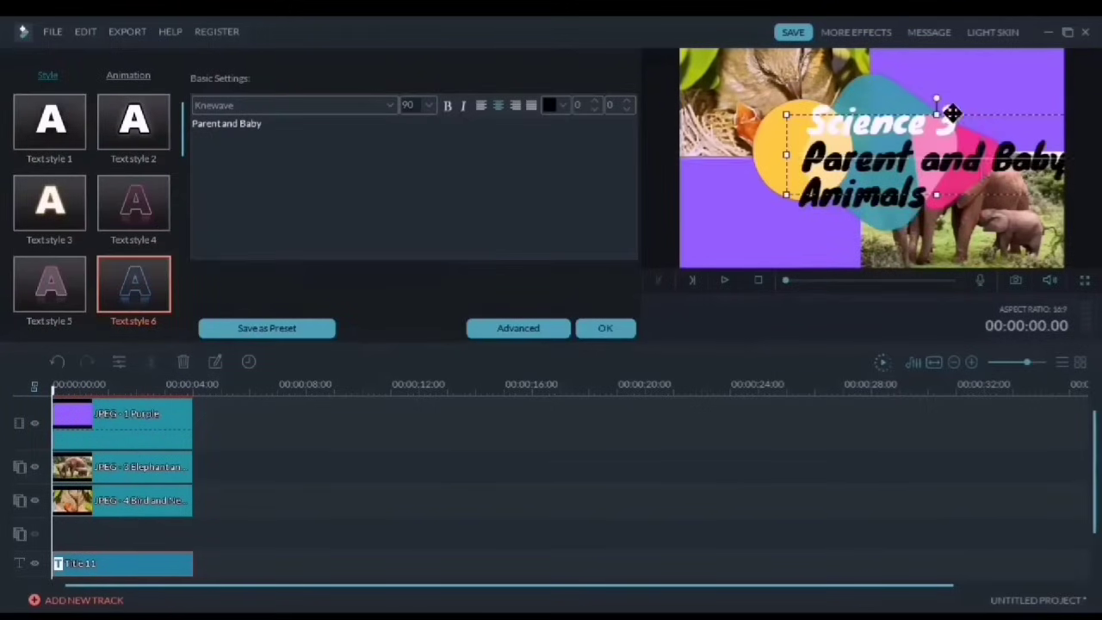
drag(952, 113, 925, 148)
click(905, 202)
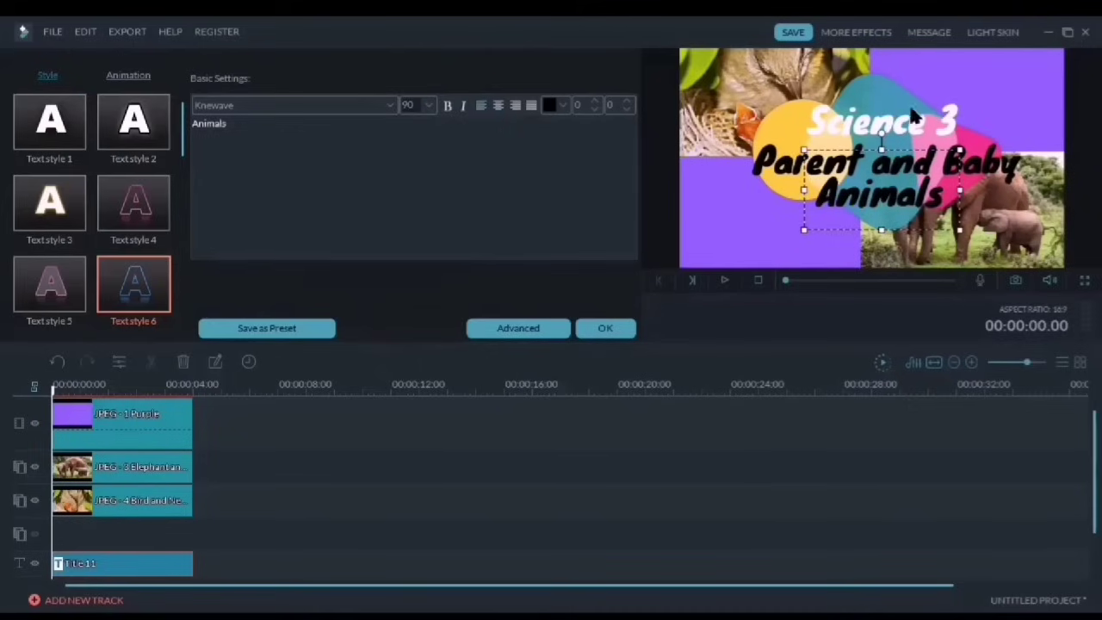
click(915, 123)
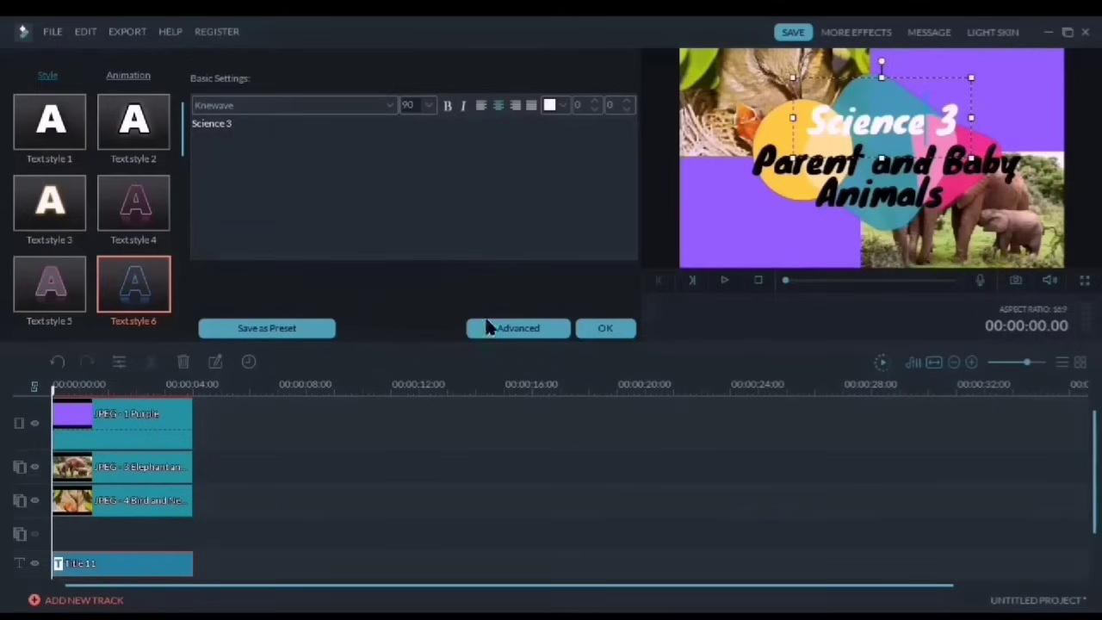
Play back the animated title, move the playhead to the end of the intro, and close the title editor with the edits kept
click(726, 287)
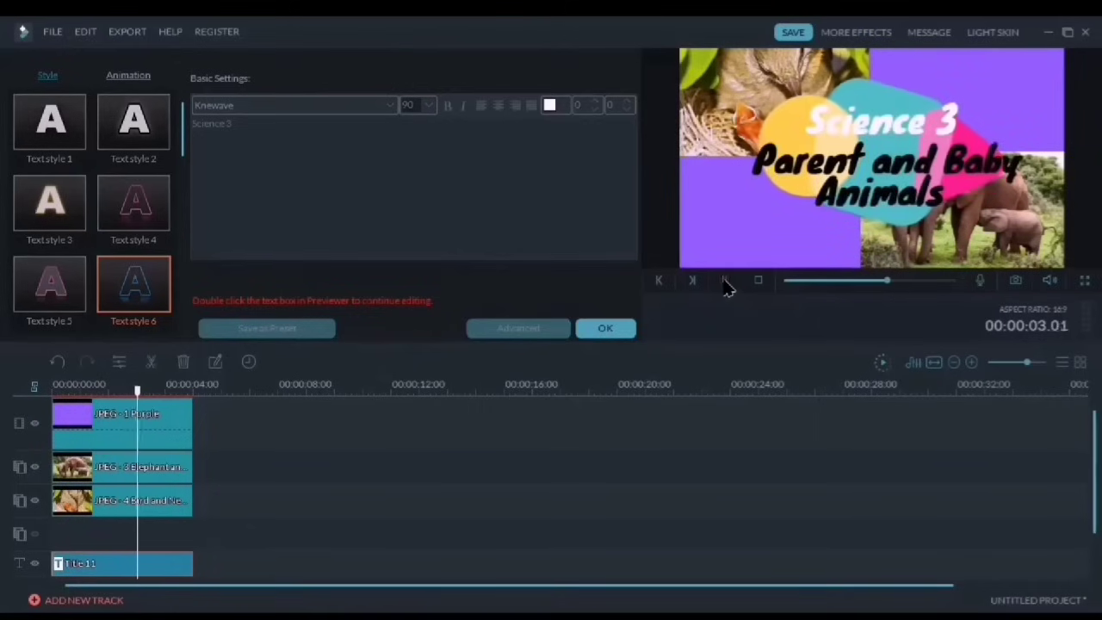
click(724, 284)
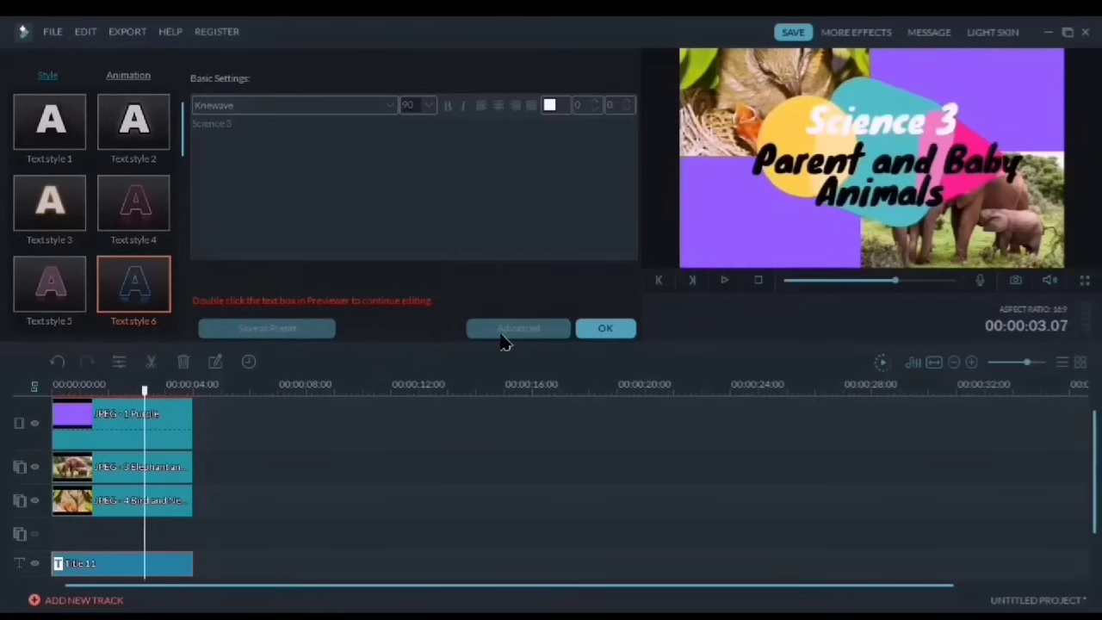
click(191, 384)
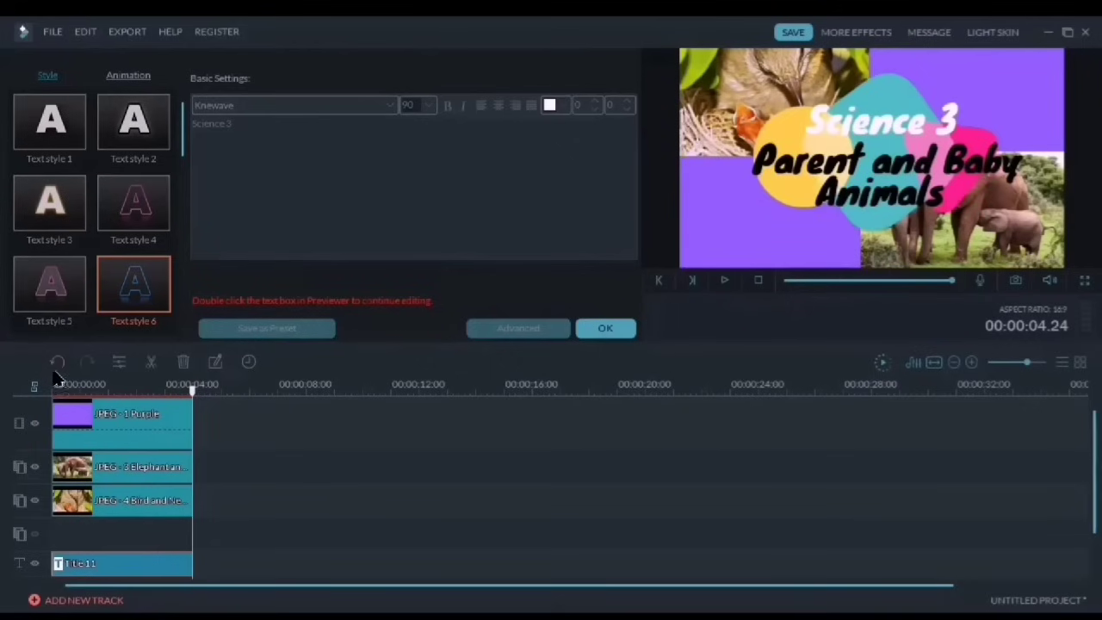
click(607, 329)
Add the "GIF - Animals (Background)" clip from the media library to the main video track, directly after the purple intro clip
click(43, 319)
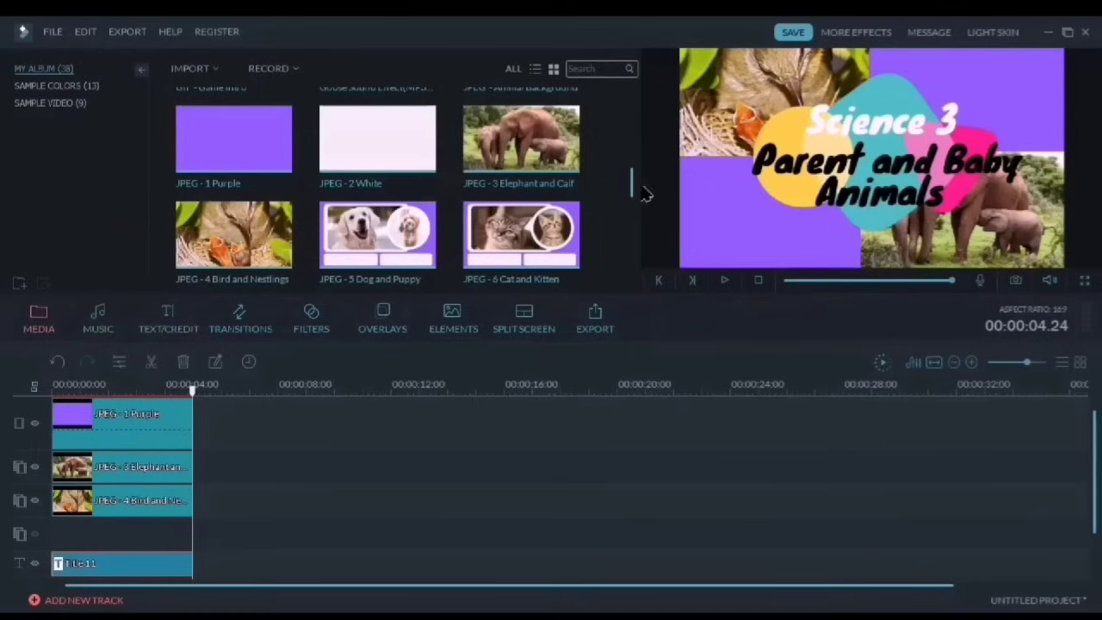
drag(630, 185, 635, 143)
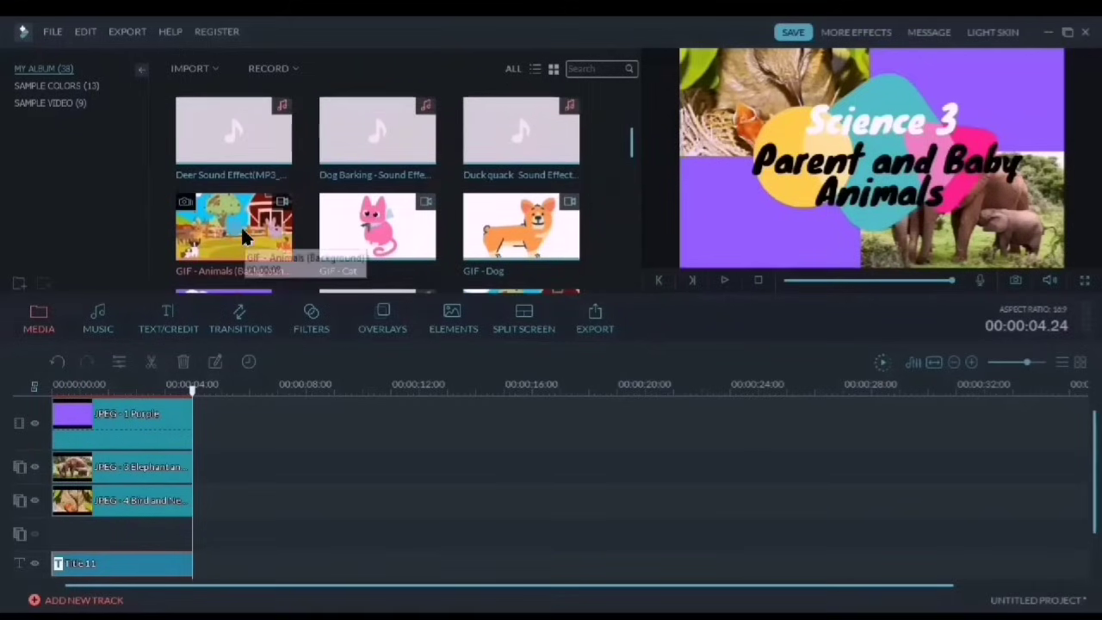
drag(231, 242, 258, 420)
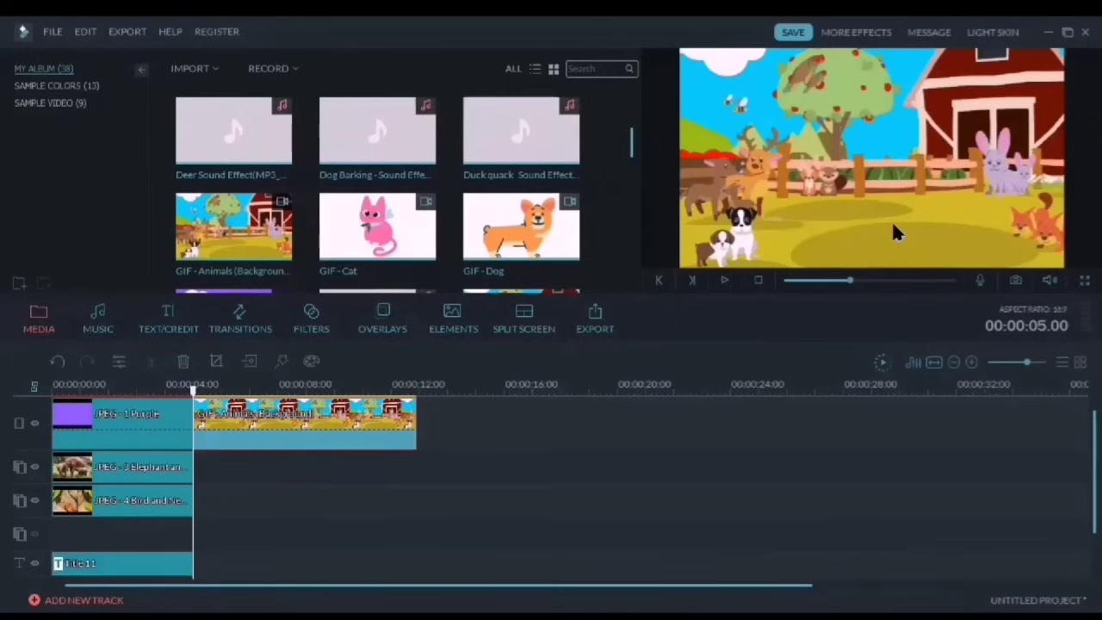
Overlay the farmer character in the orange shirt on the track beneath the animals background and extend it to the background clip's end
scroll(633, 142, down, 5)
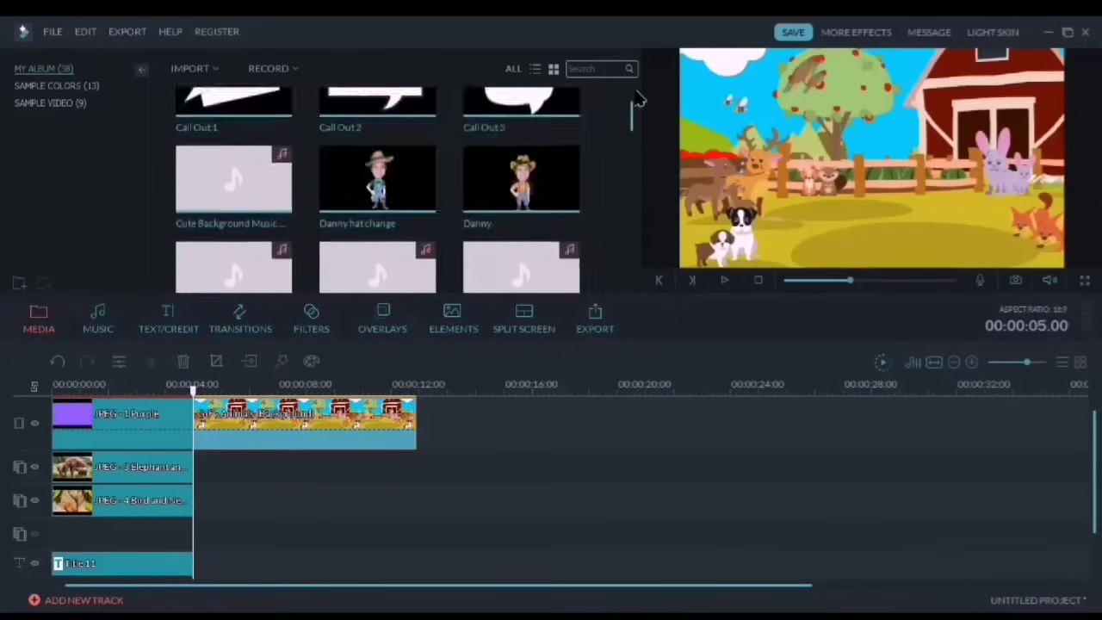
mouse_move(534, 219)
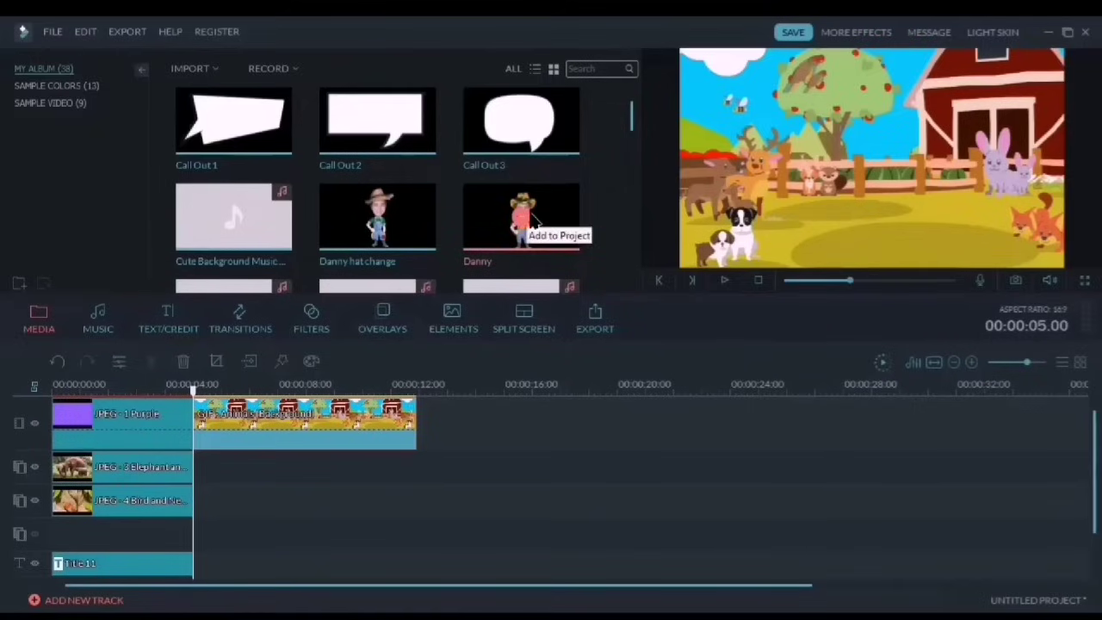
drag(534, 219, 345, 470)
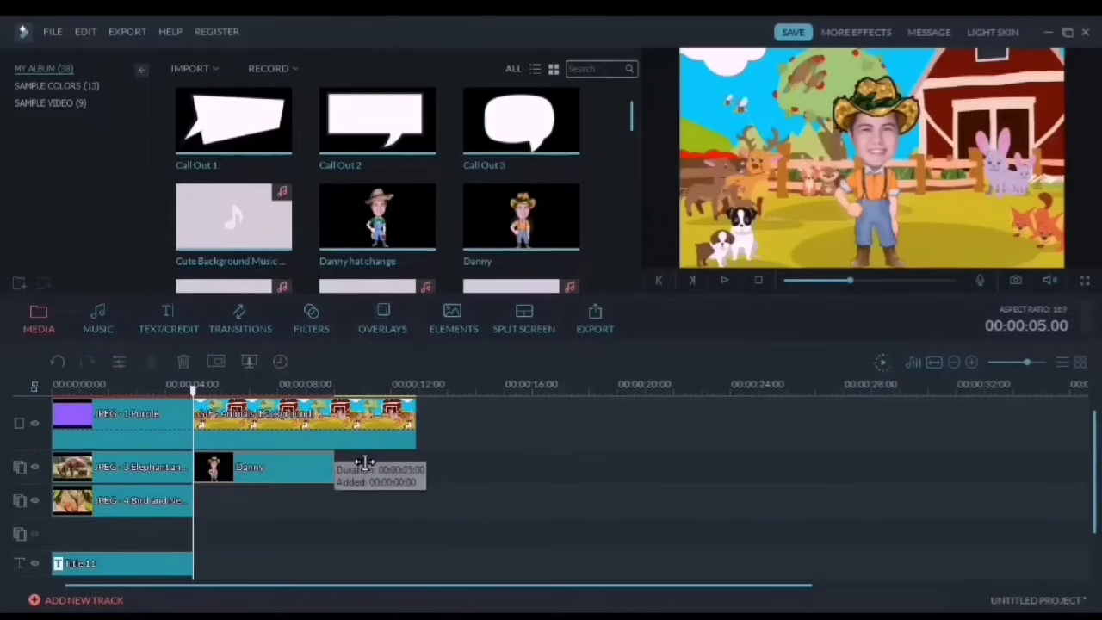
drag(415, 466, 416, 469)
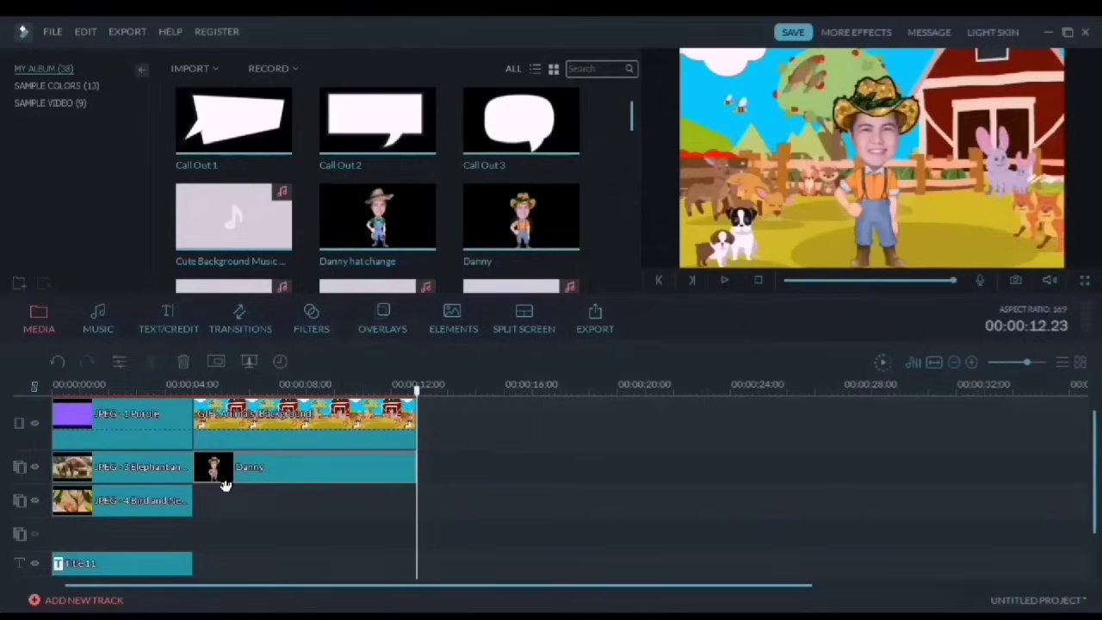